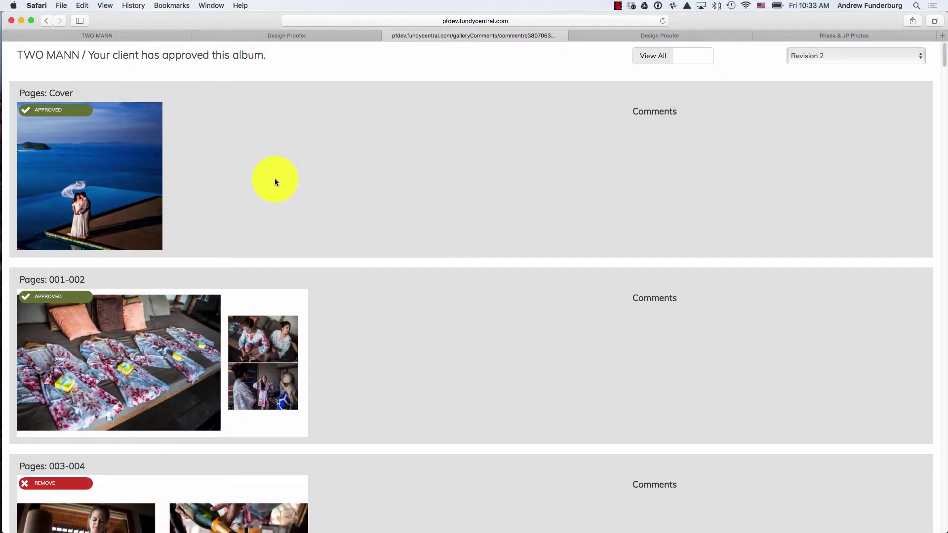
scroll(275, 182, down, 2)
scroll(275, 182, down, 2)
scroll(275, 182, down, 1)
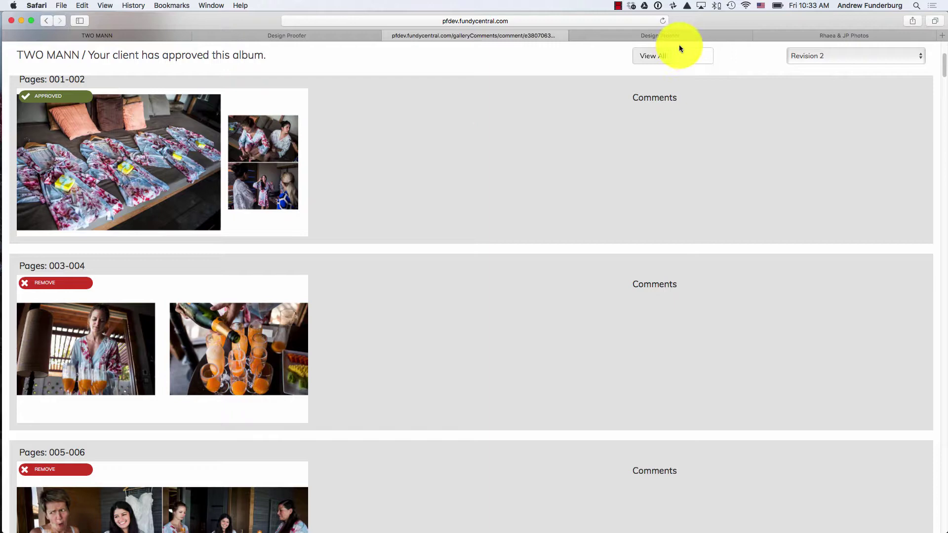
Load the approved TWO MANN album into Fundy Designer's album design view.
click(682, 55)
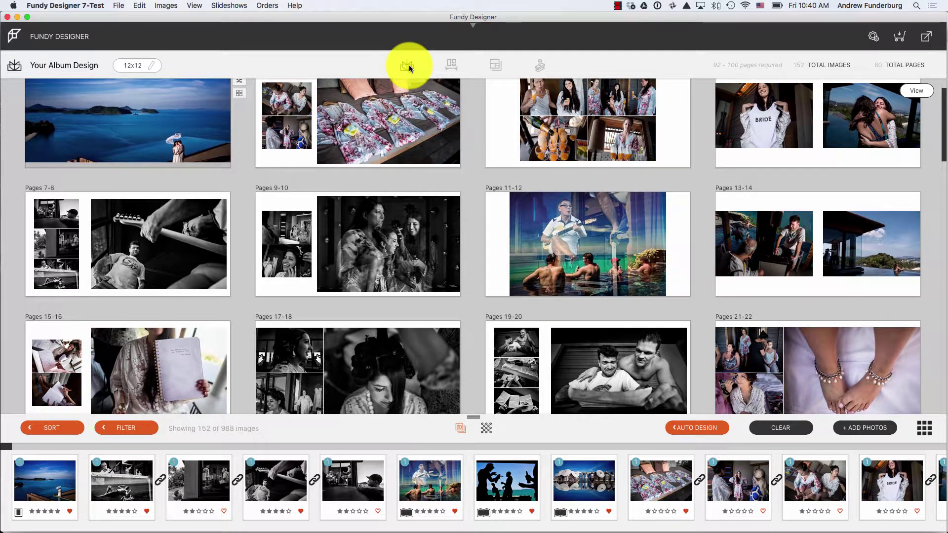
Duplicate Your Album Design, then open 'Your Album Design - Copy' and its Album Options.
click(410, 69)
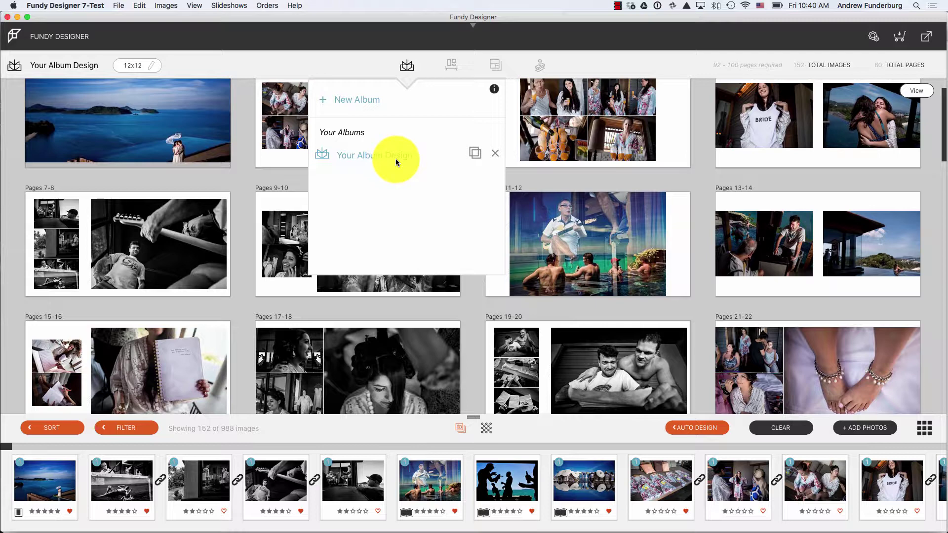
click(475, 156)
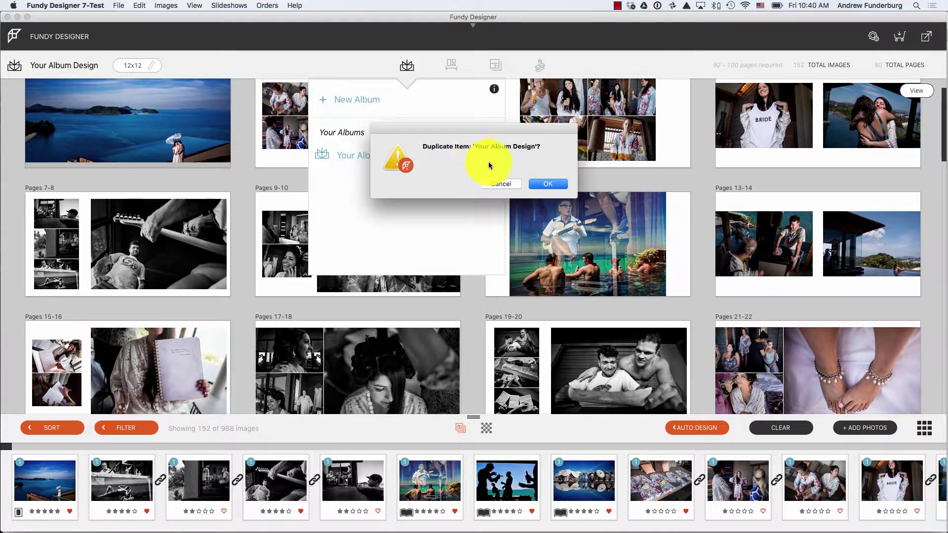
click(541, 184)
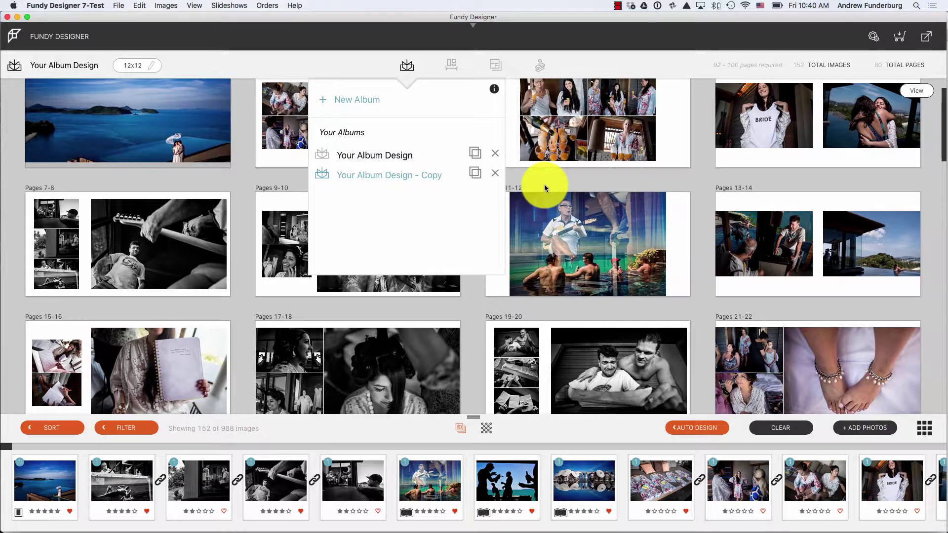
click(405, 179)
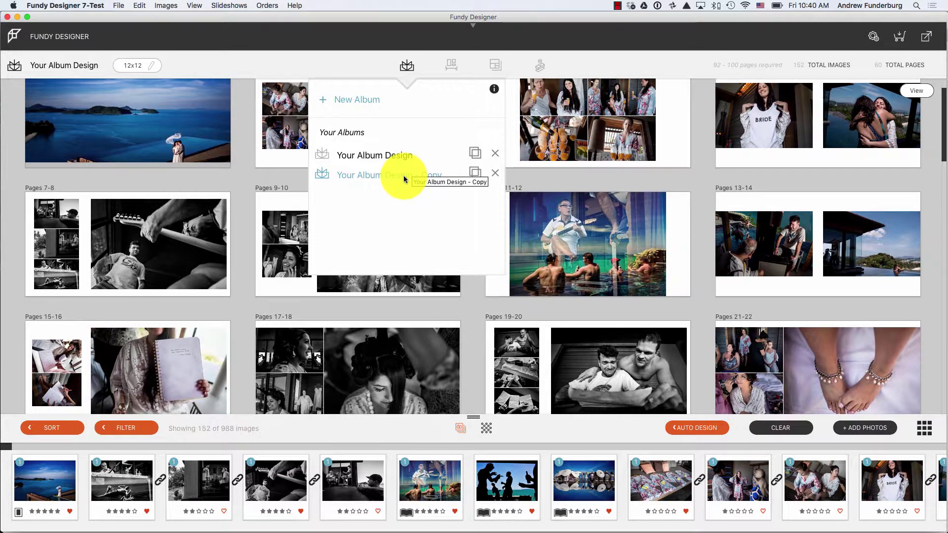
click(178, 64)
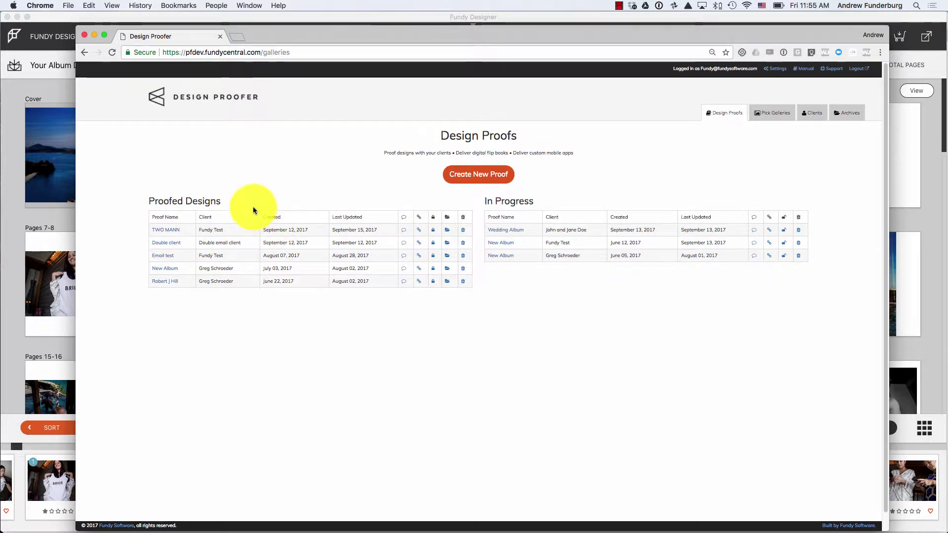
Open the TWO MANN proof's settings from the Proofed Designs list.
click(178, 232)
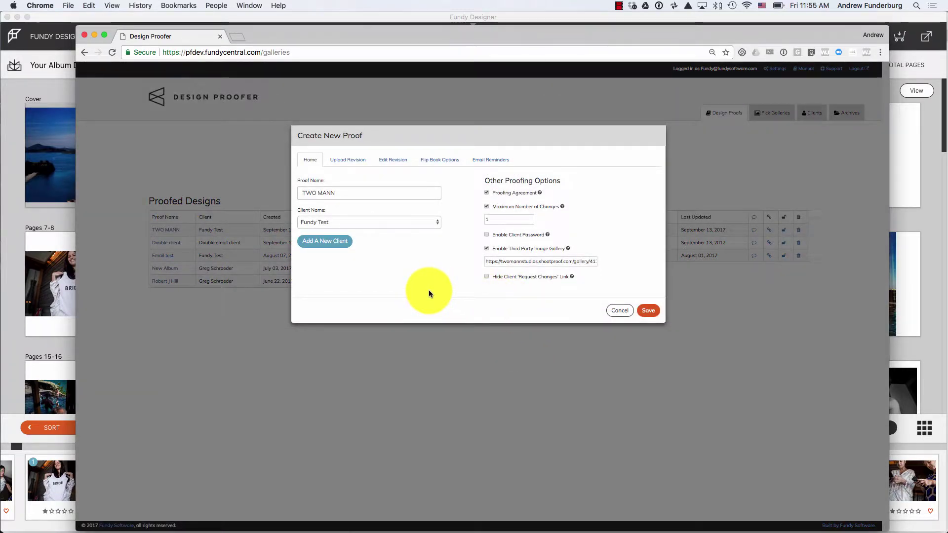
Upload every spread image in the proofer manns folder as a new TWO MANN revision.
click(646, 311)
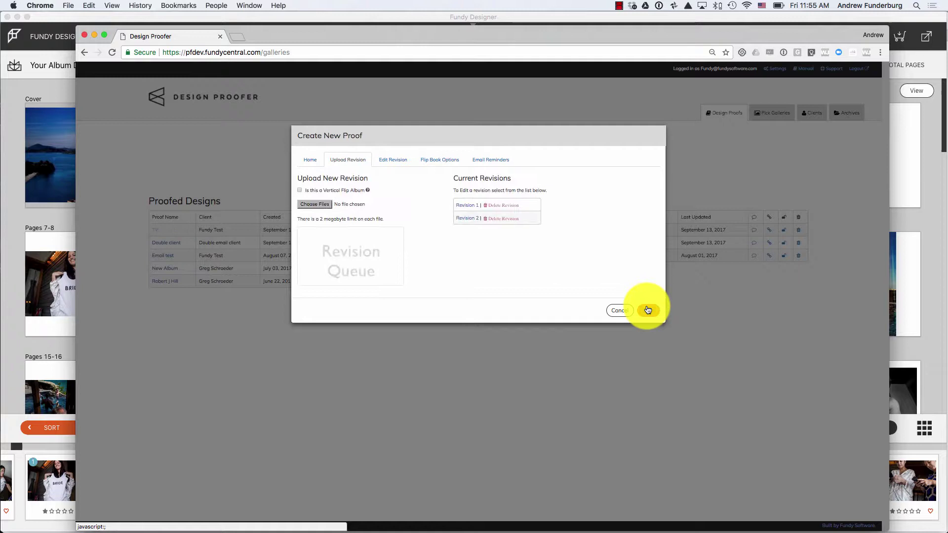
click(315, 207)
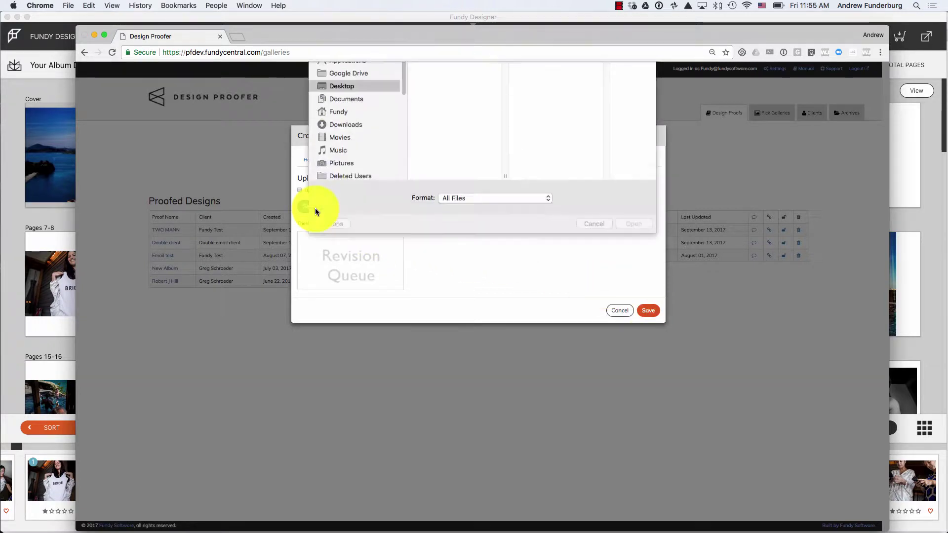
click(442, 152)
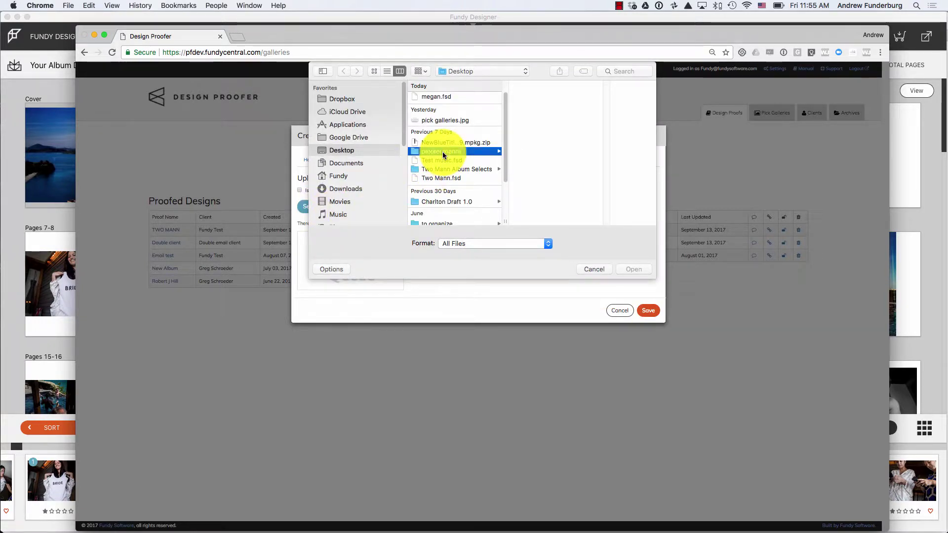
click(554, 191)
key(super+a)
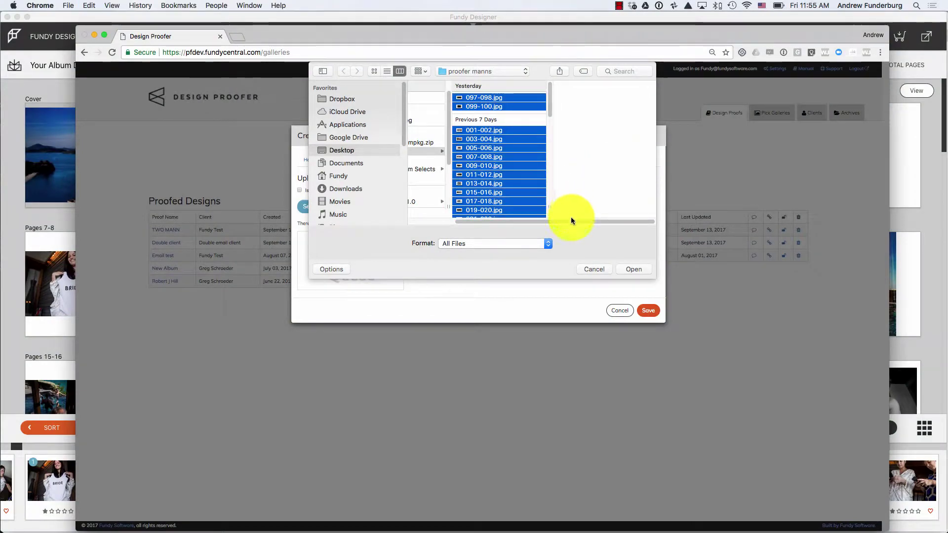
click(633, 271)
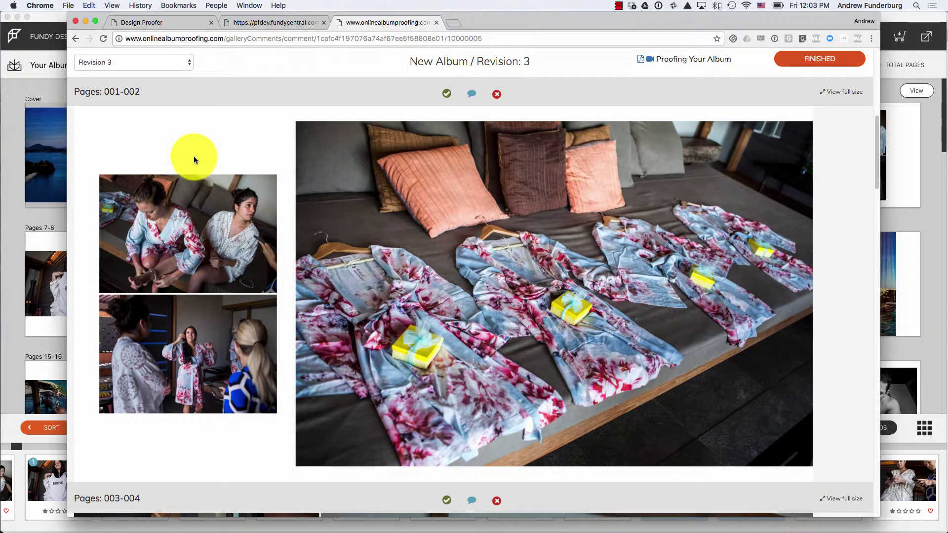
Open the client proof's Revision dropdown to confirm Revision 3 is available.
click(177, 71)
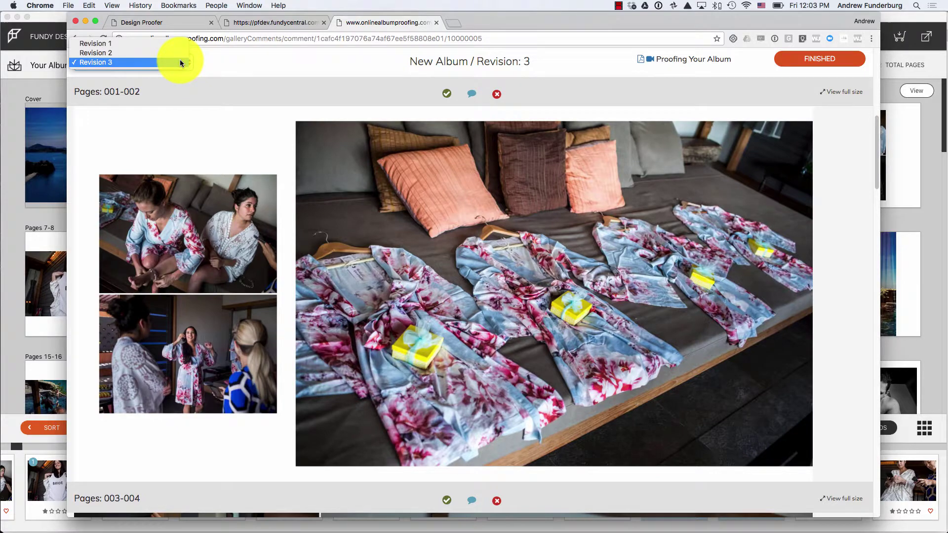